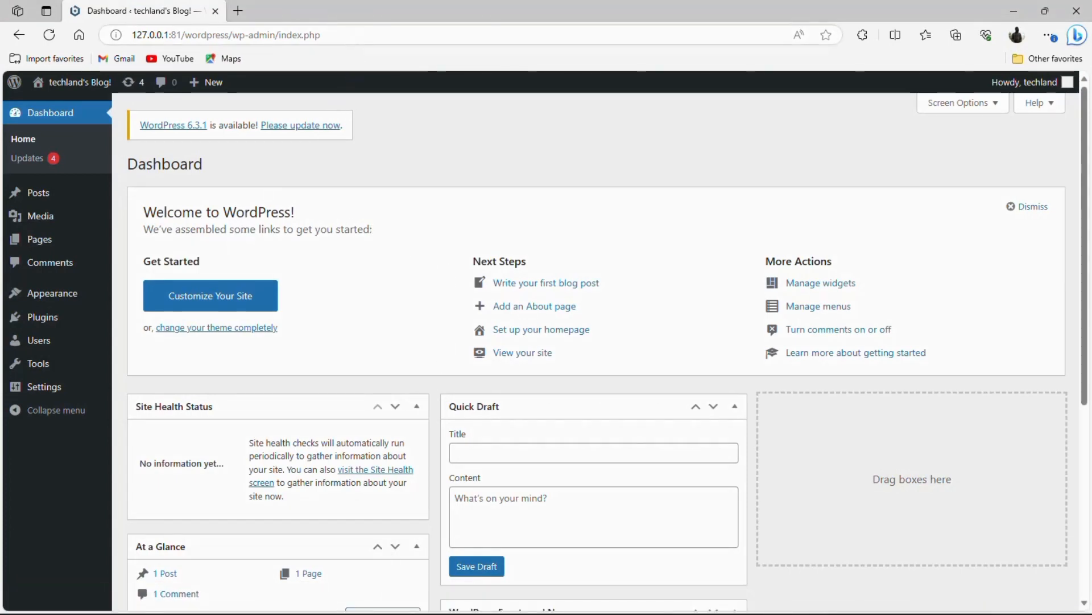
- Remove the "gmail" and "what can the new bing chat do?" recent searches from the address bar suggestions
left_click_drag(349, 37, 408, 14)
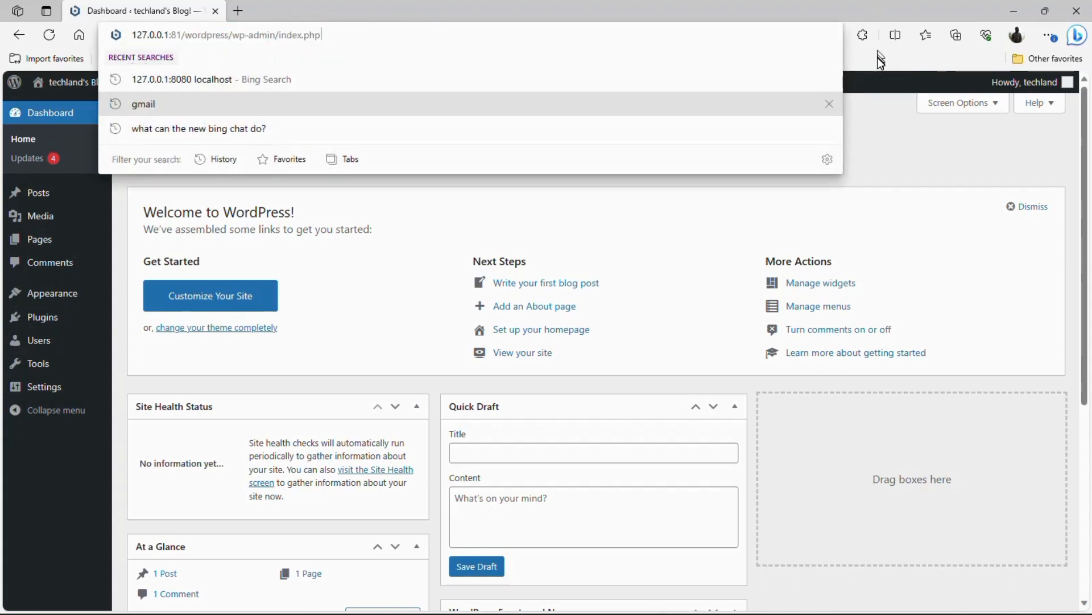
left_click(836, 108)
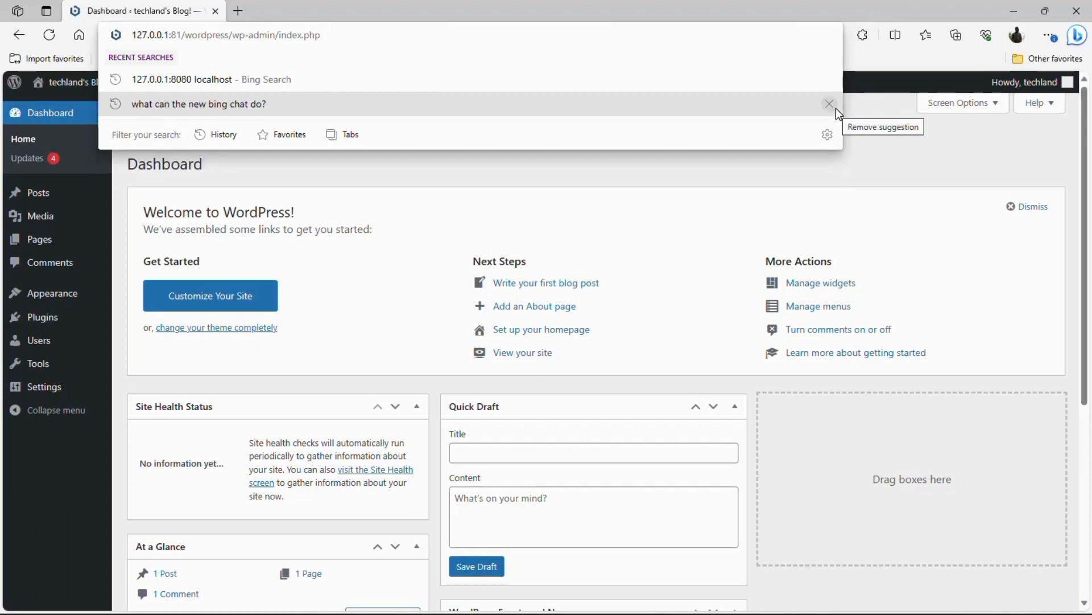
left_click(836, 108)
left_click(889, 150)
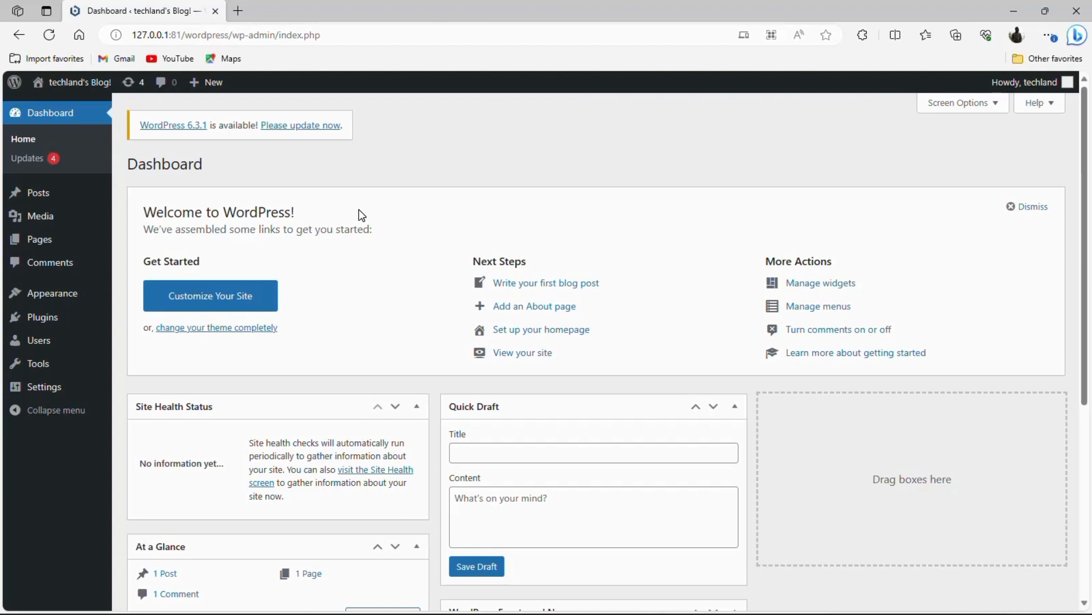
- Open the form for uploading a new plugin in .zip format
mouse_move(54, 319)
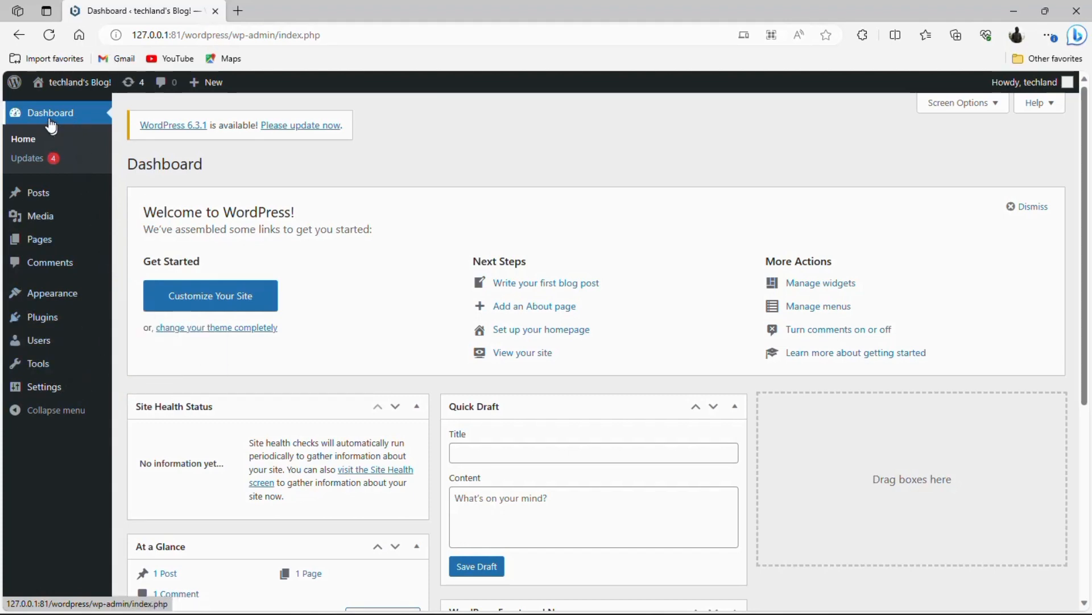
left_click(43, 325)
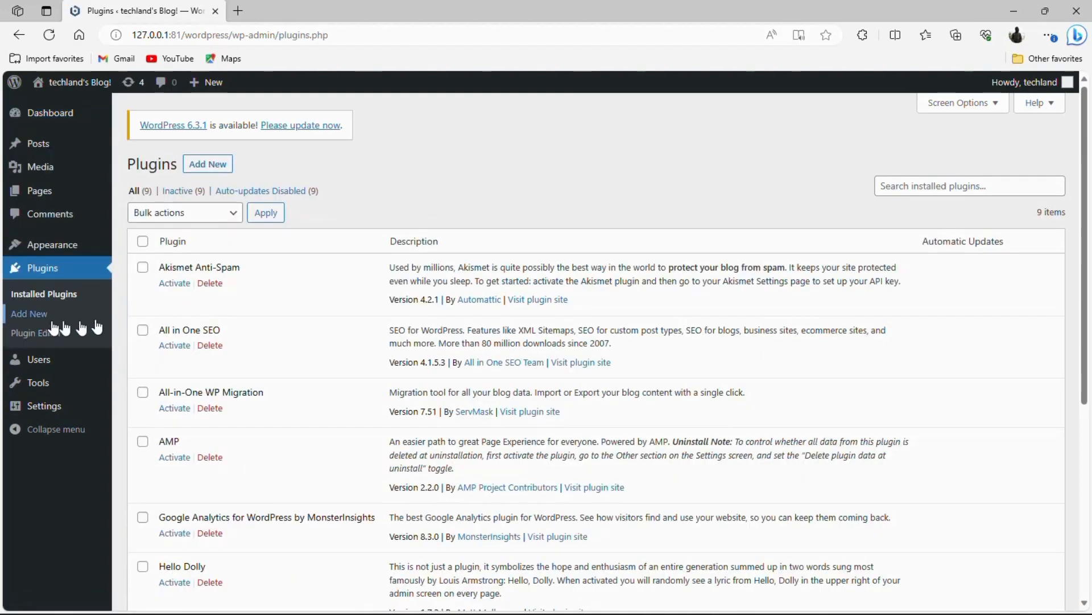
left_click(199, 167)
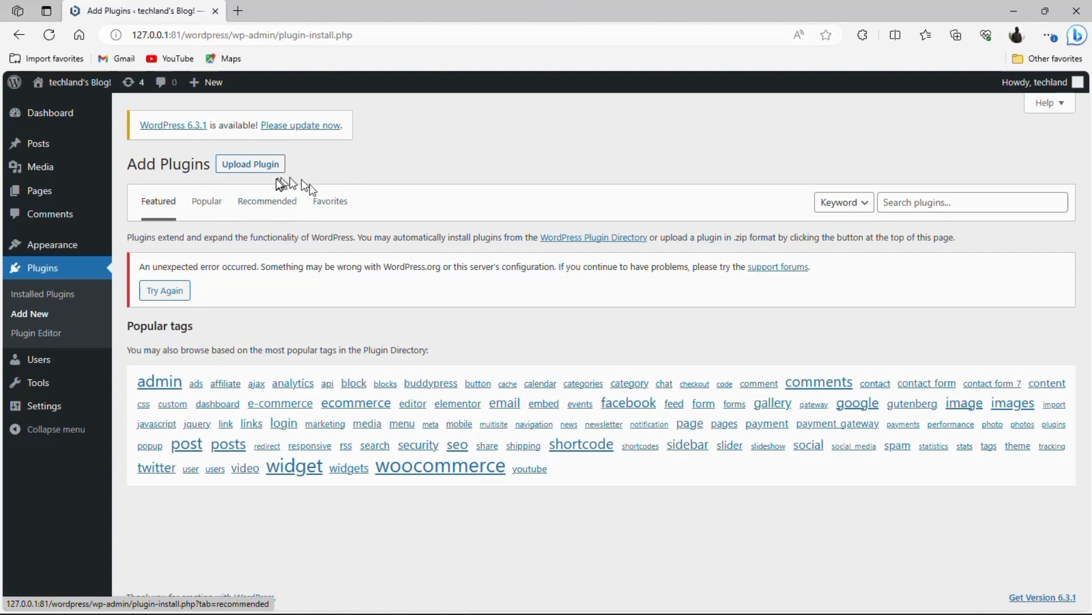
left_click(246, 165)
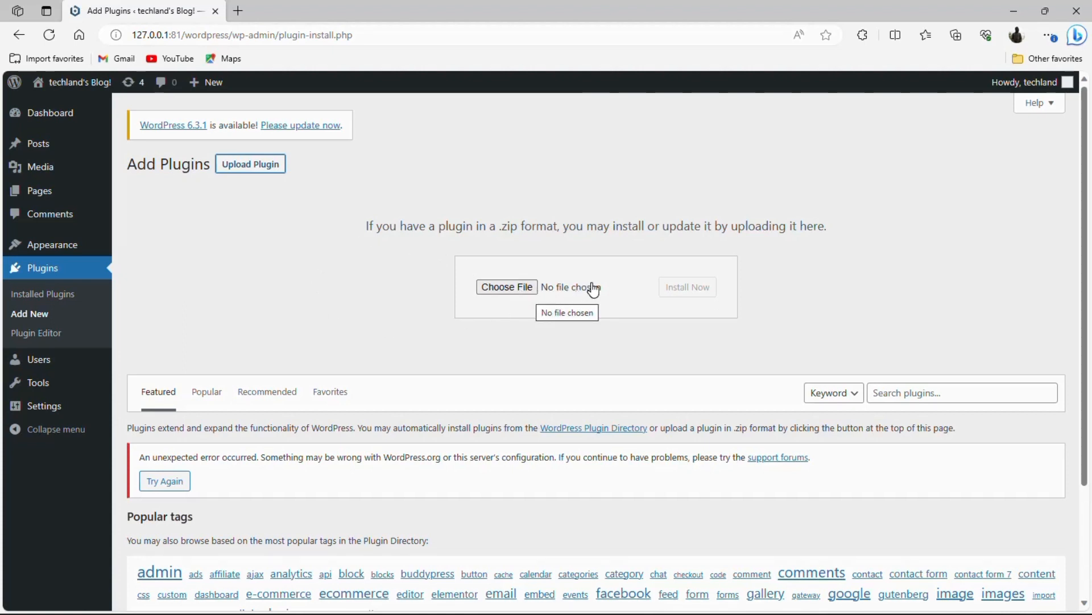
- Install the Elementor Core zip from the Elementor Pro v3.6.5_ Package folder inside the desktop's wordpress folder
left_click(504, 288)
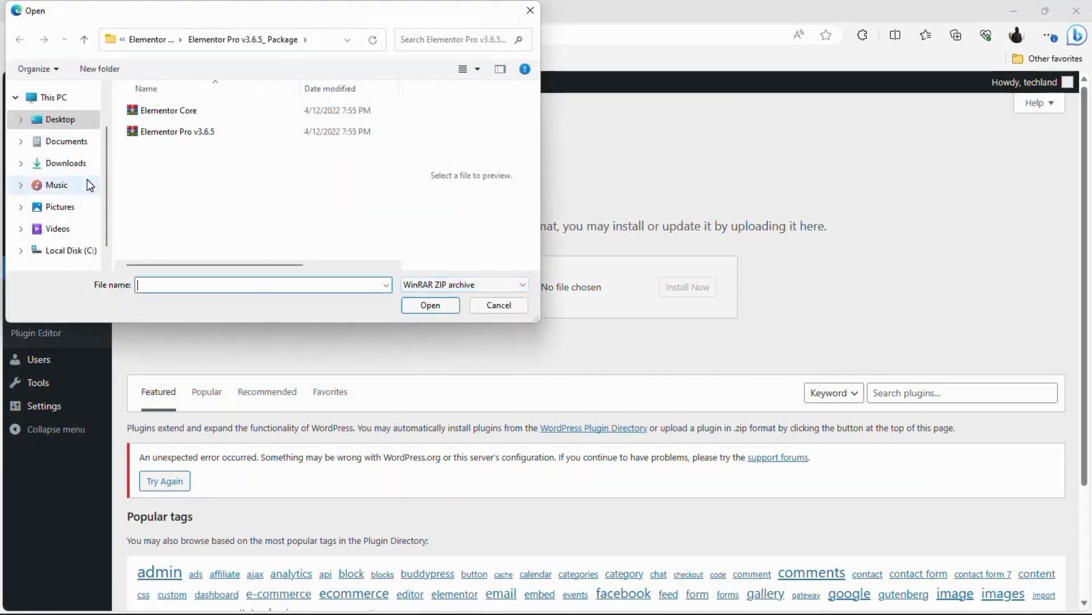
left_click(157, 44)
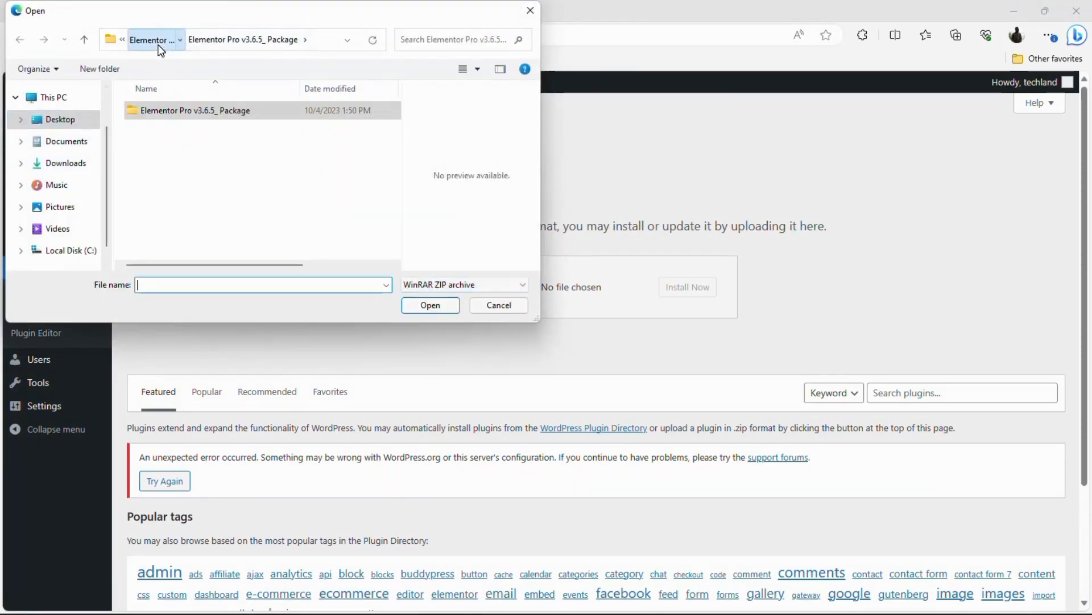
left_click(71, 121)
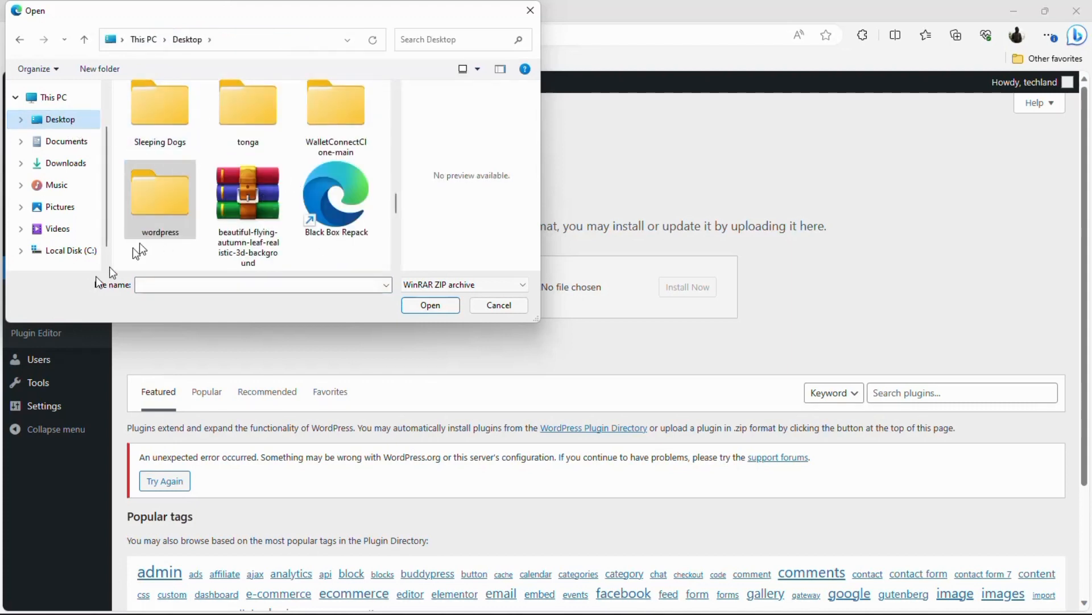
double_click(162, 212)
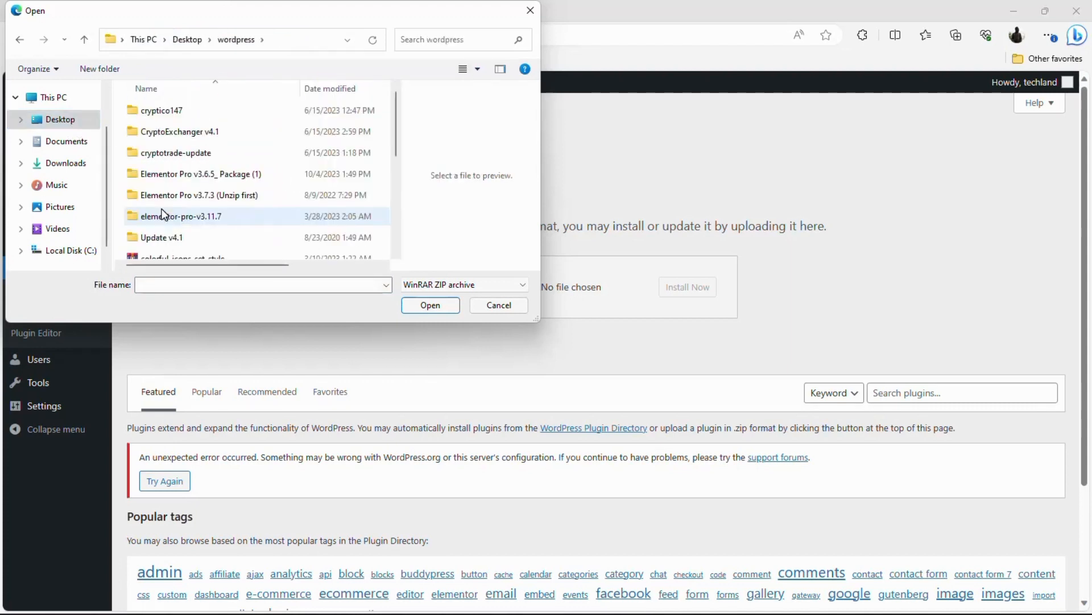
double_click(207, 175)
double_click(201, 115)
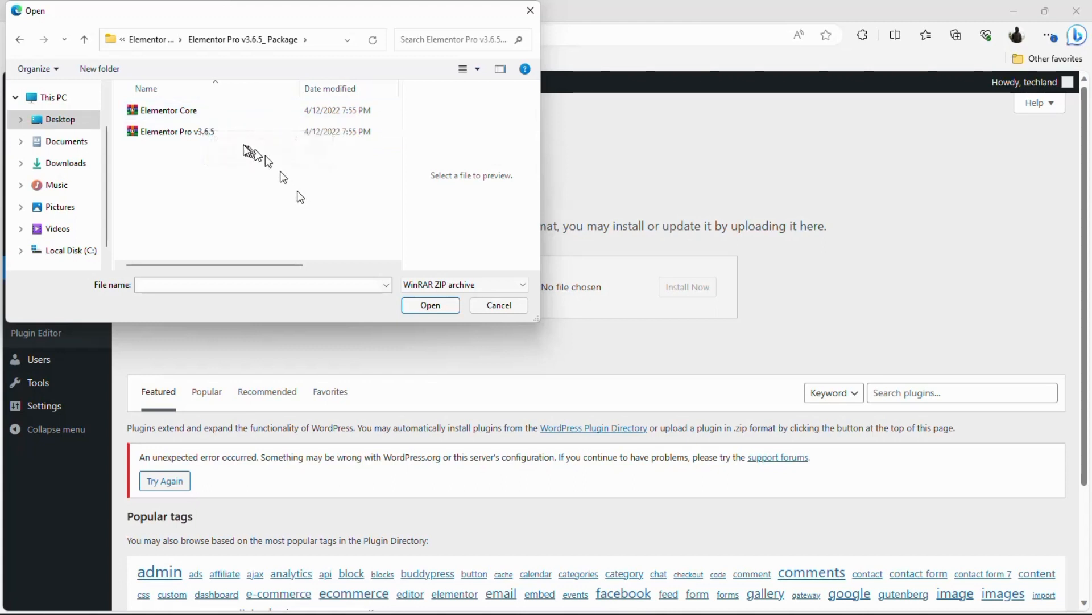
left_click(183, 111)
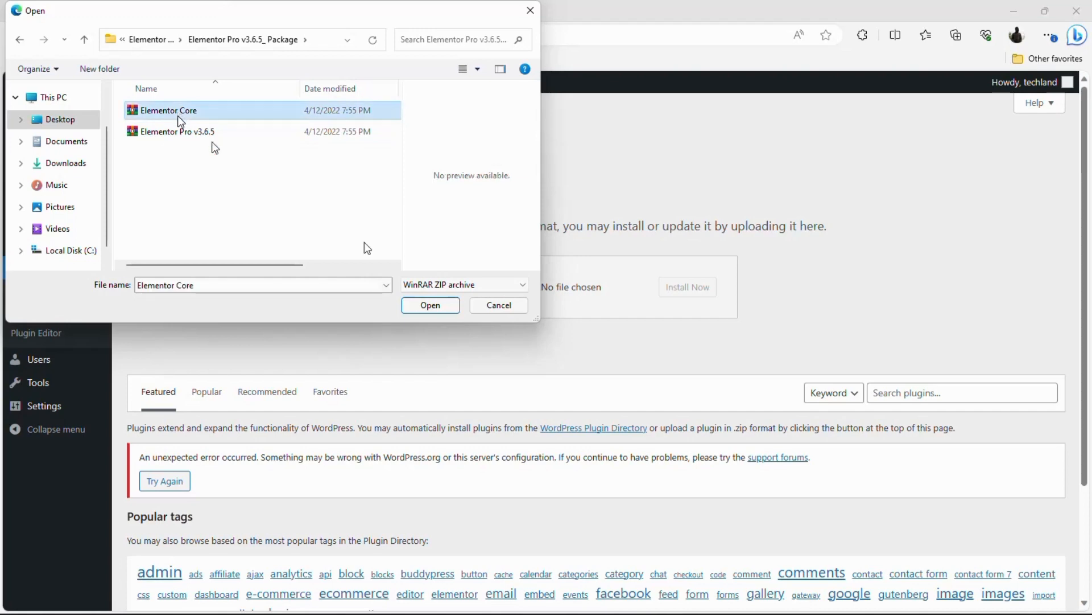
left_click(429, 305)
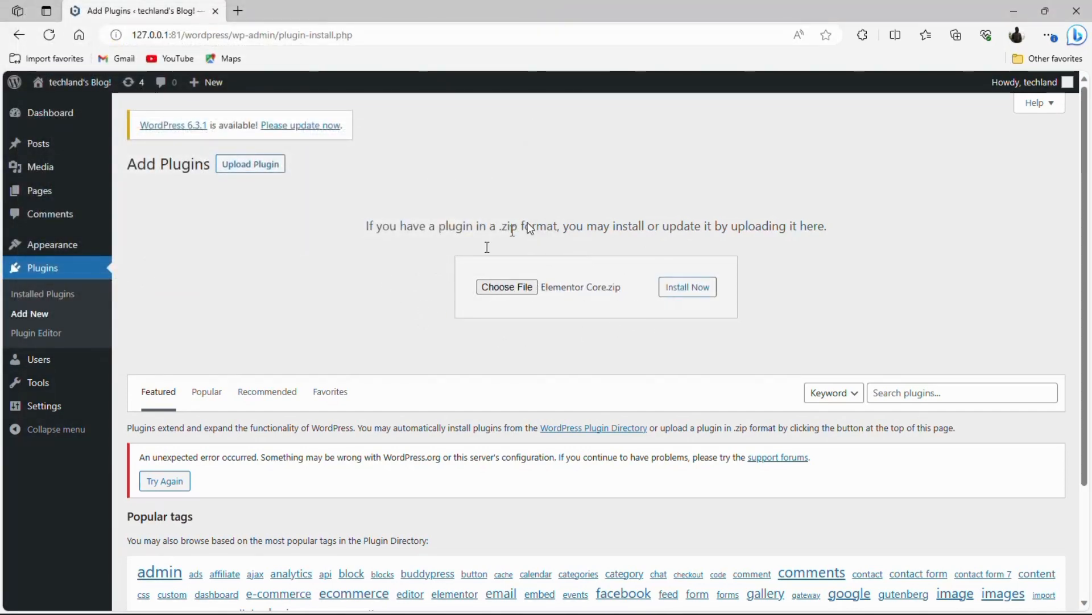
left_click(702, 290)
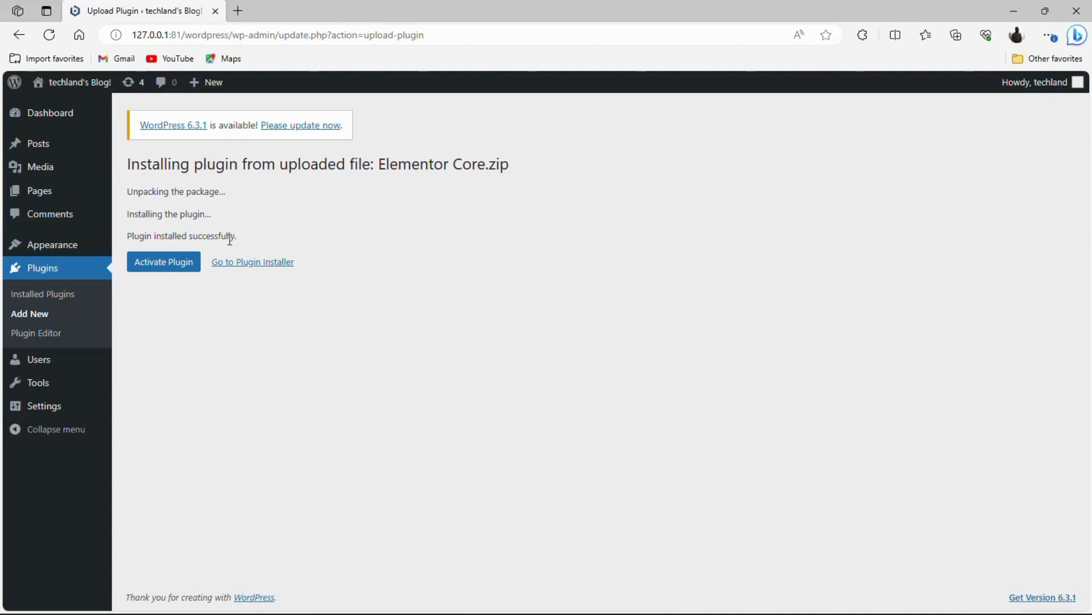
- Return to the plugin installer, then upload and install Elementor Pro v3.6.5.zip from the same package folder
left_click(253, 262)
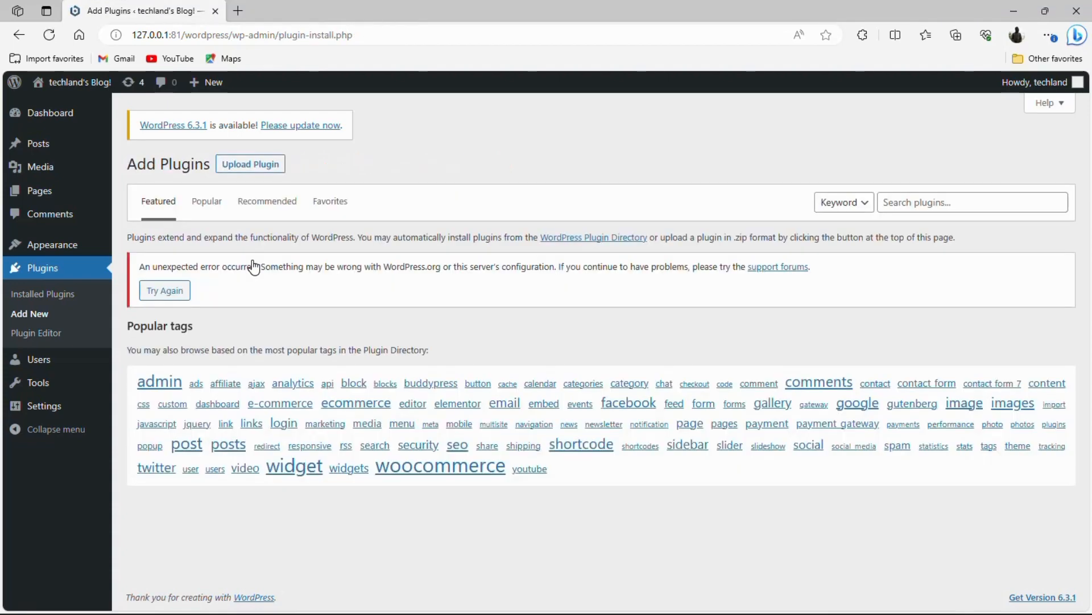
left_click(247, 170)
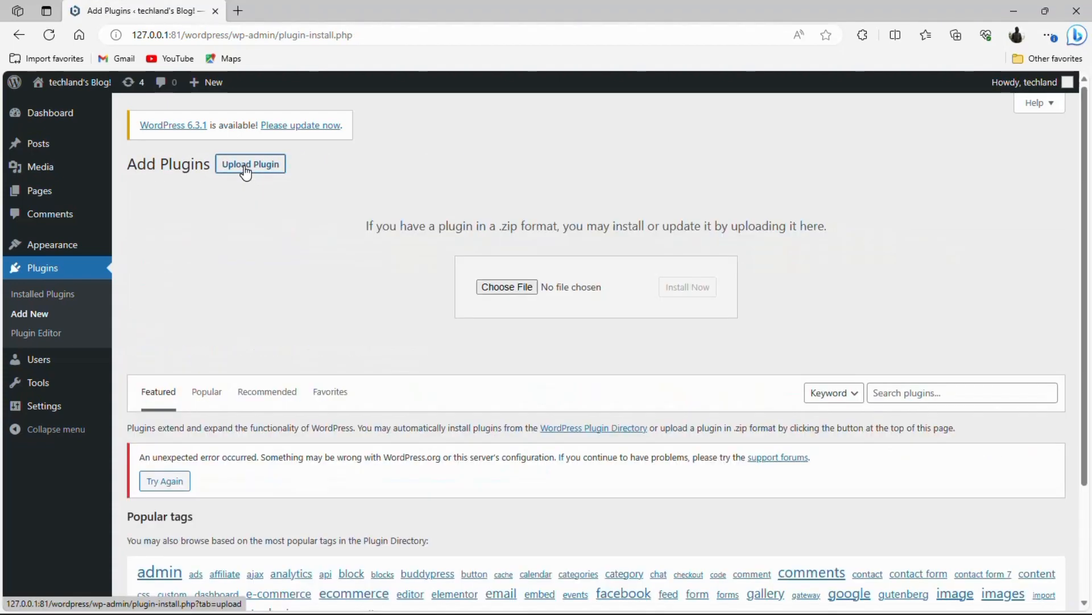
left_click(502, 288)
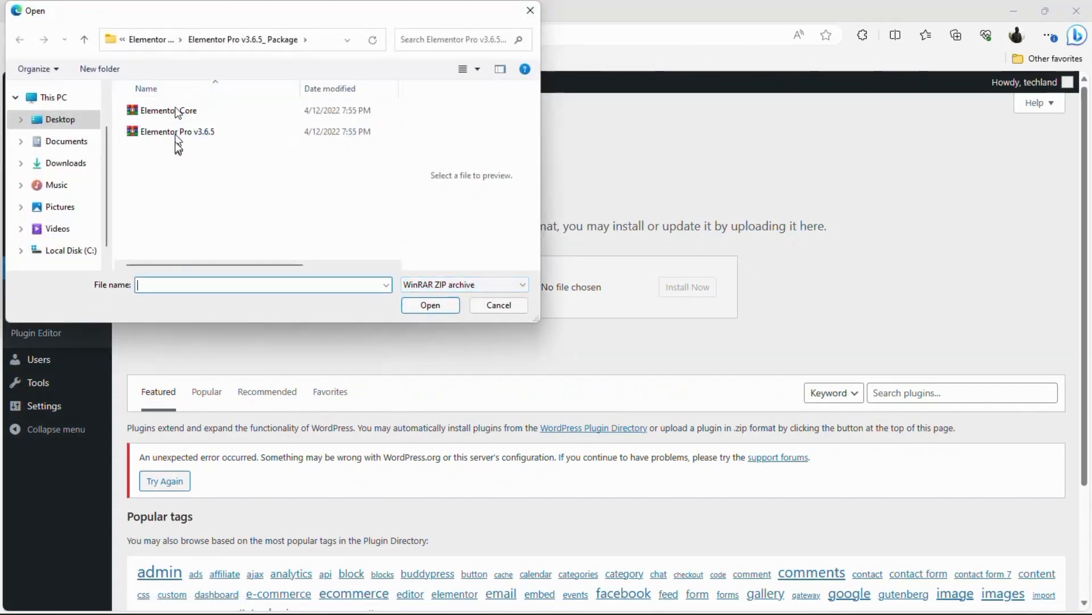
left_click(187, 131)
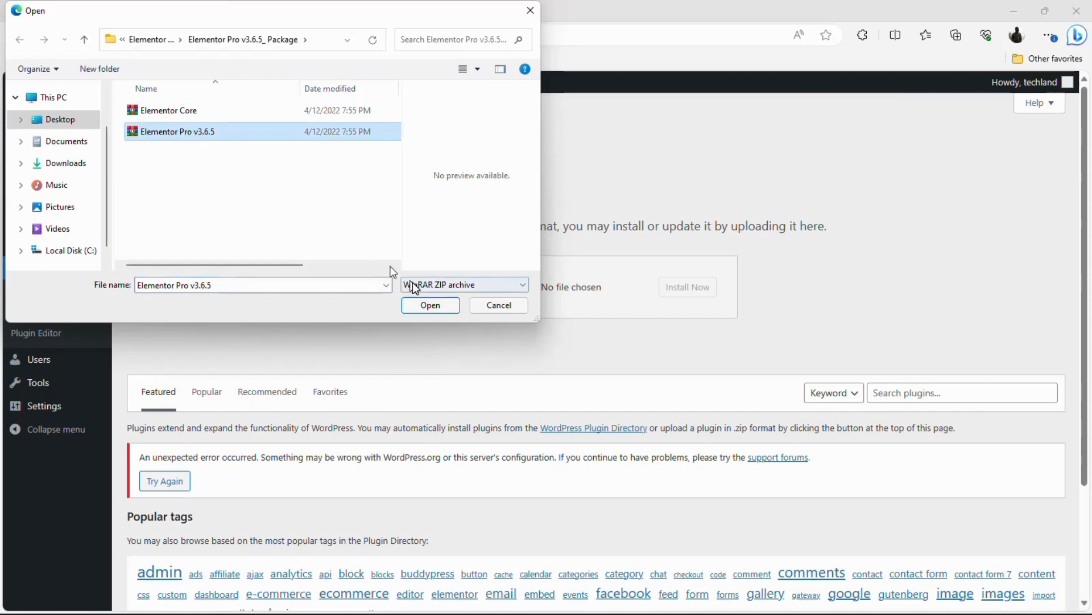
left_click(423, 304)
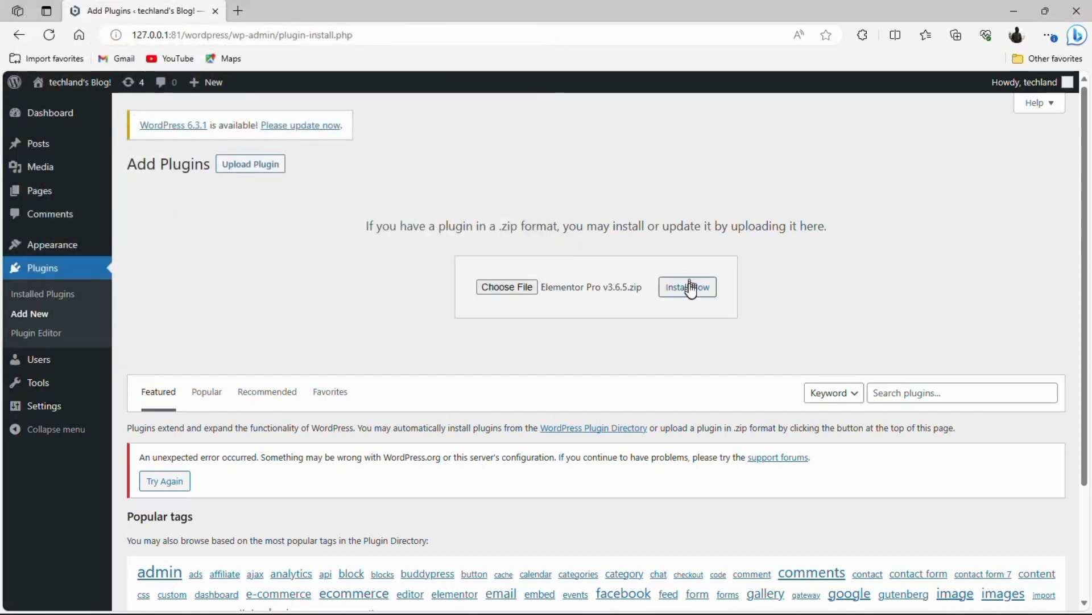
left_click(689, 290)
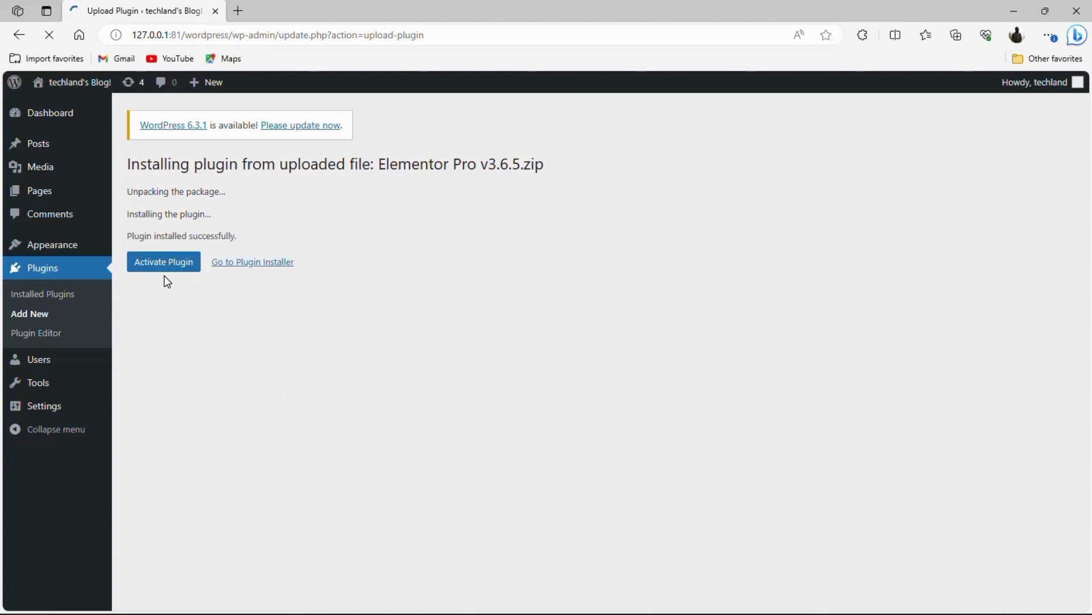
- Activate Elementor and Elementor Pro together with a bulk action on the installed plugins list
left_click(245, 264)
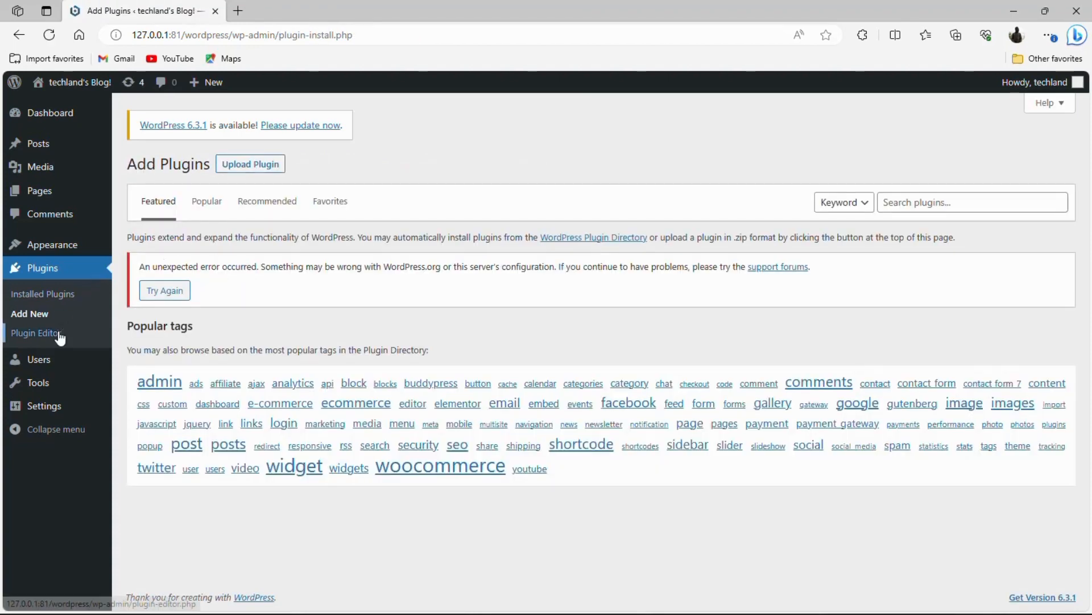
left_click(37, 306)
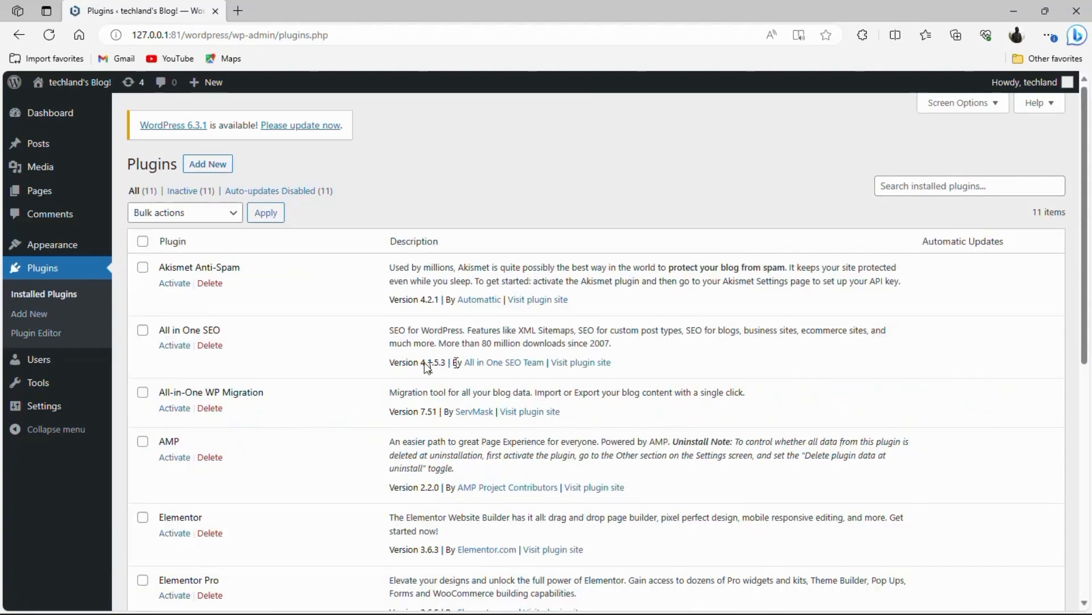
left_click_drag(1085, 217, 1085, 324)
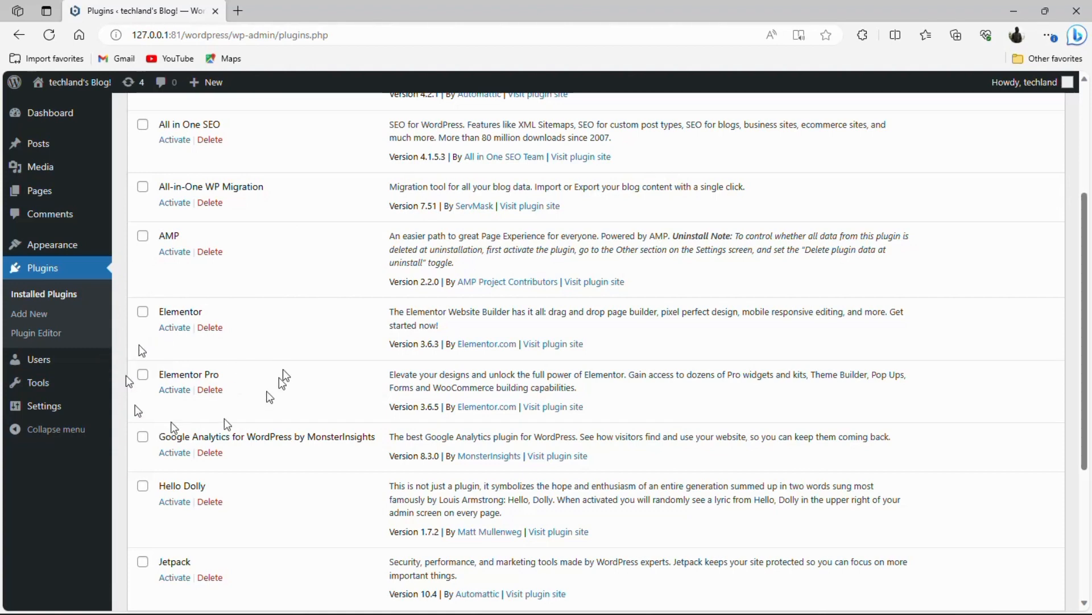
left_click(142, 314)
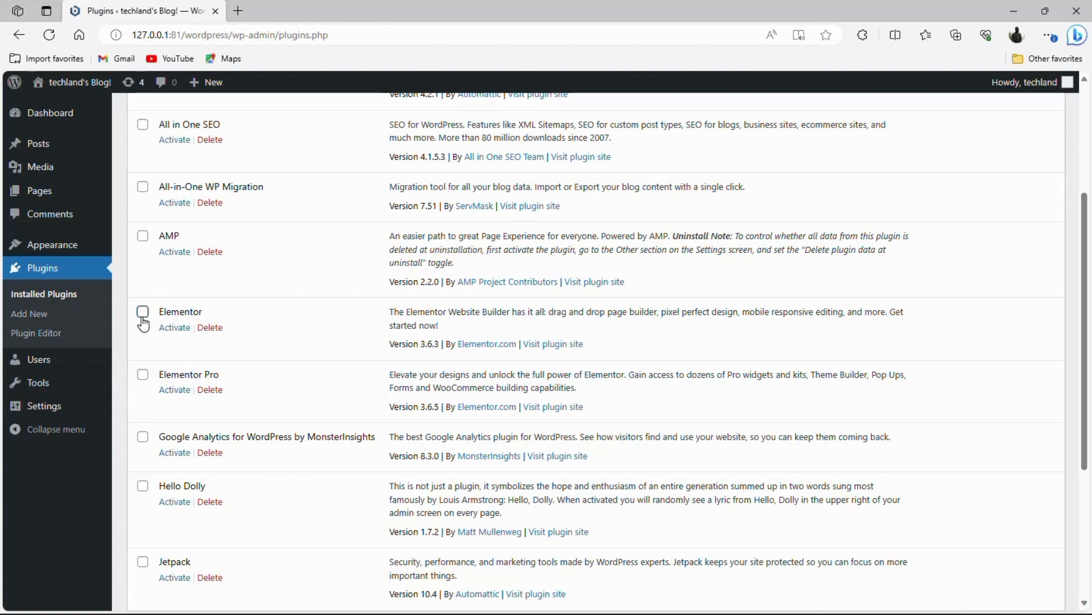
left_click(143, 375)
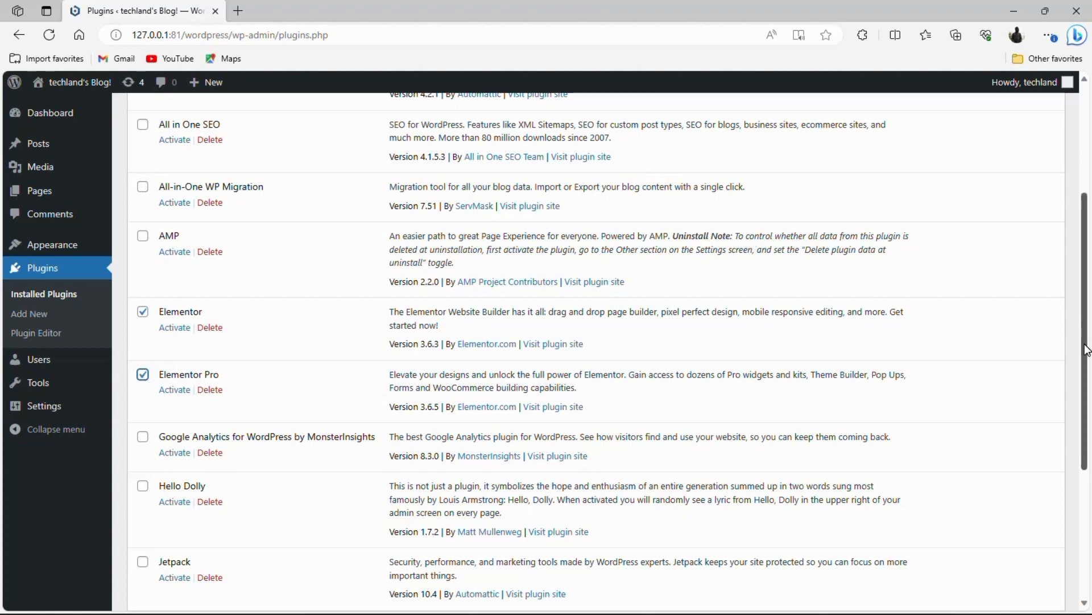
scroll(1087, 341, "up", 4)
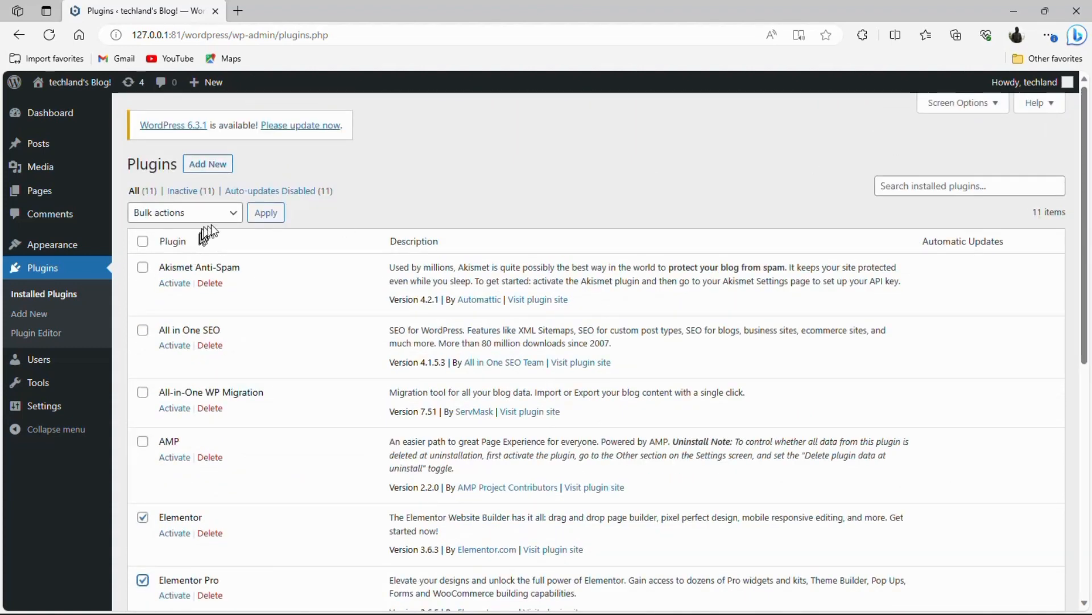
left_click(233, 212)
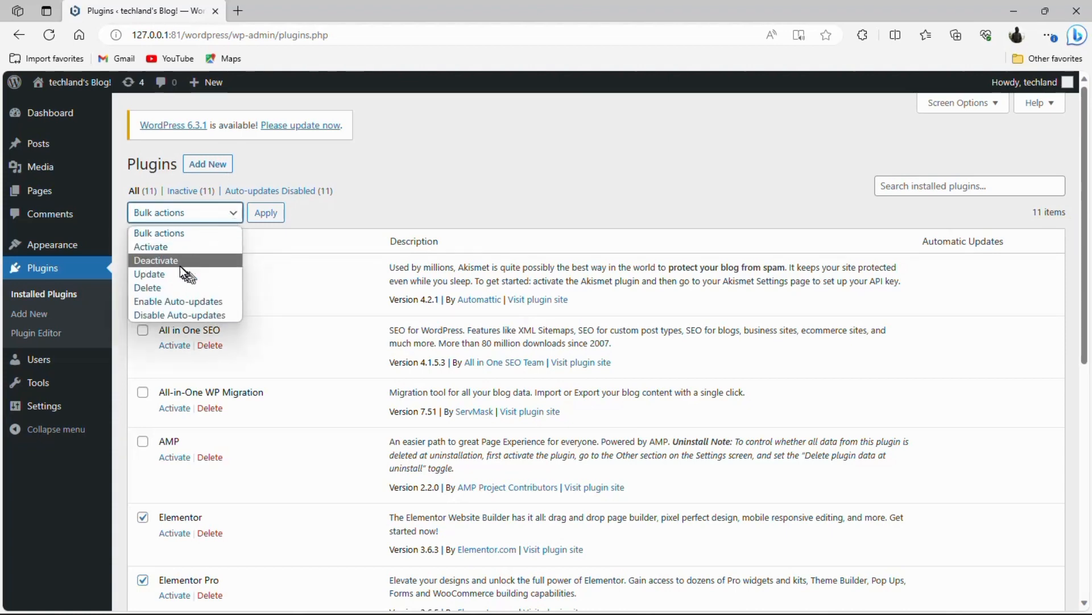
left_click(174, 250)
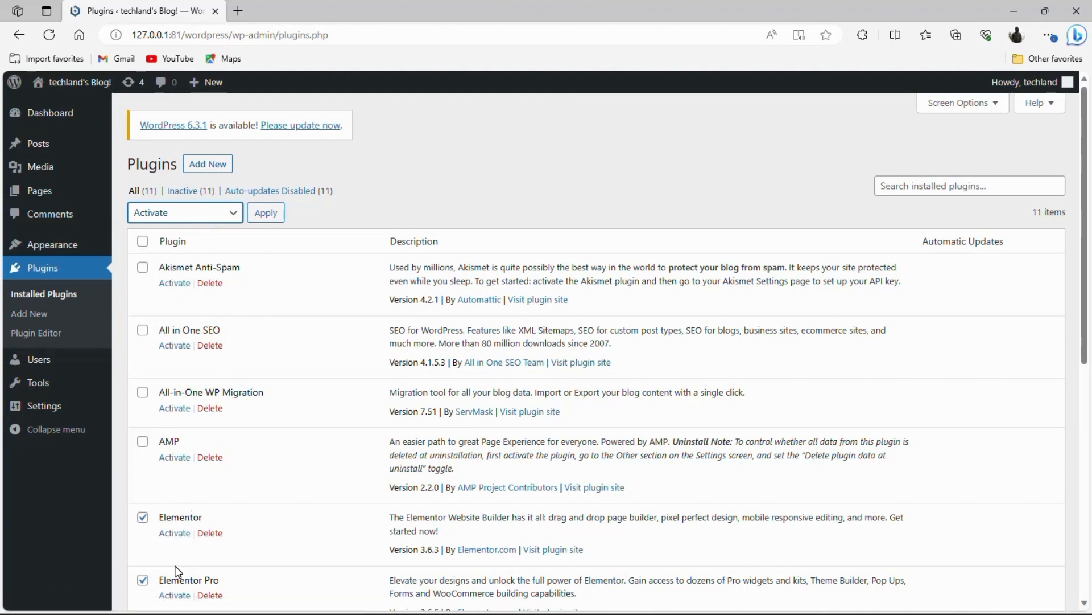
left_click(263, 221)
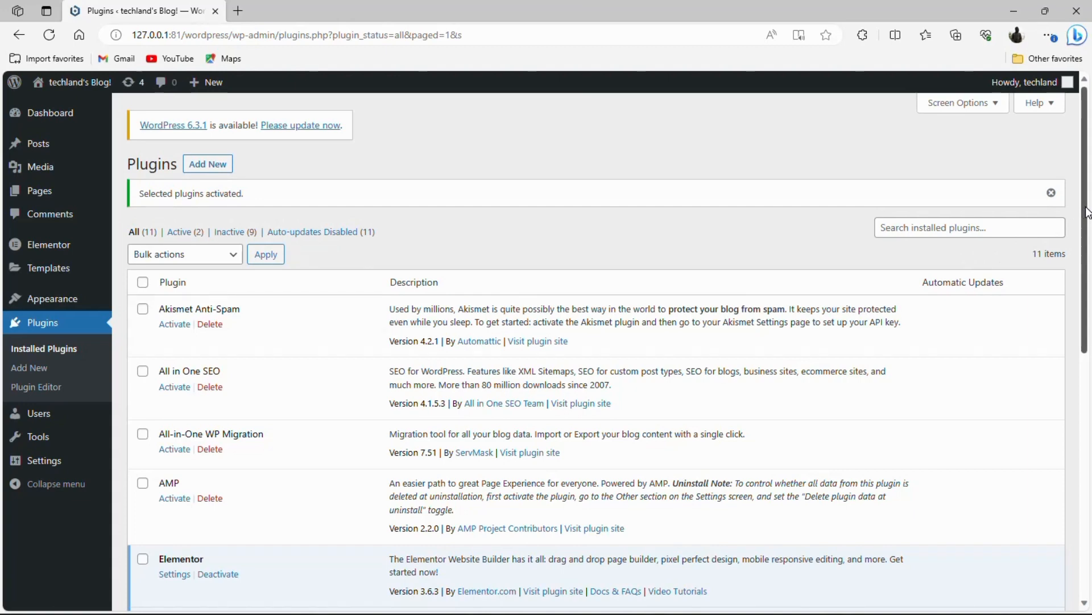
- Check the Elementor and Elementor Pro entries in the plugins list, then view the dashboard and the posts list
scroll(1082, 317, "down", 3)
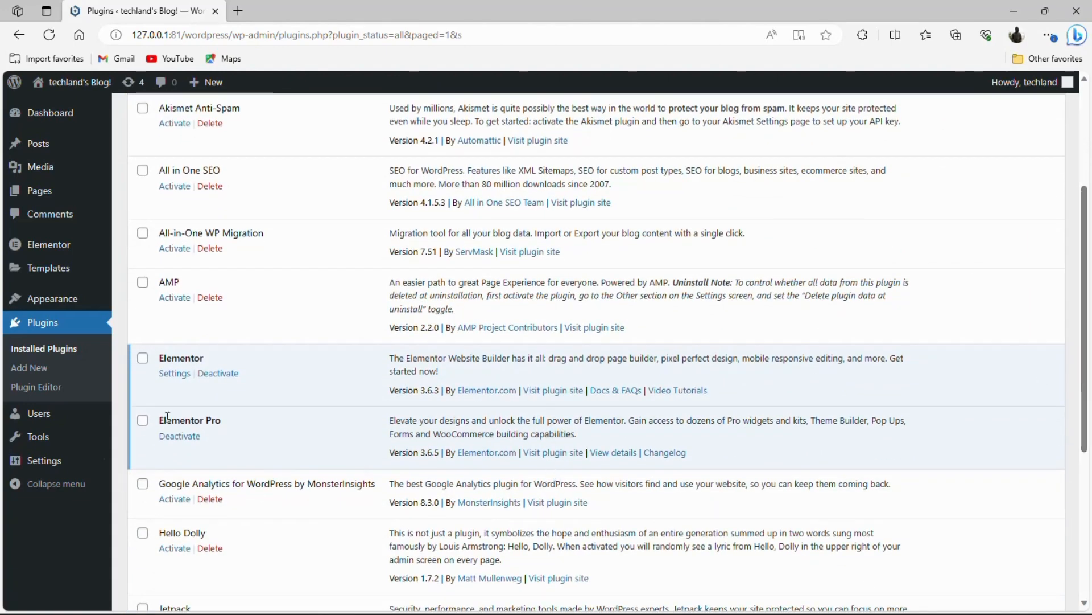
left_click(49, 125)
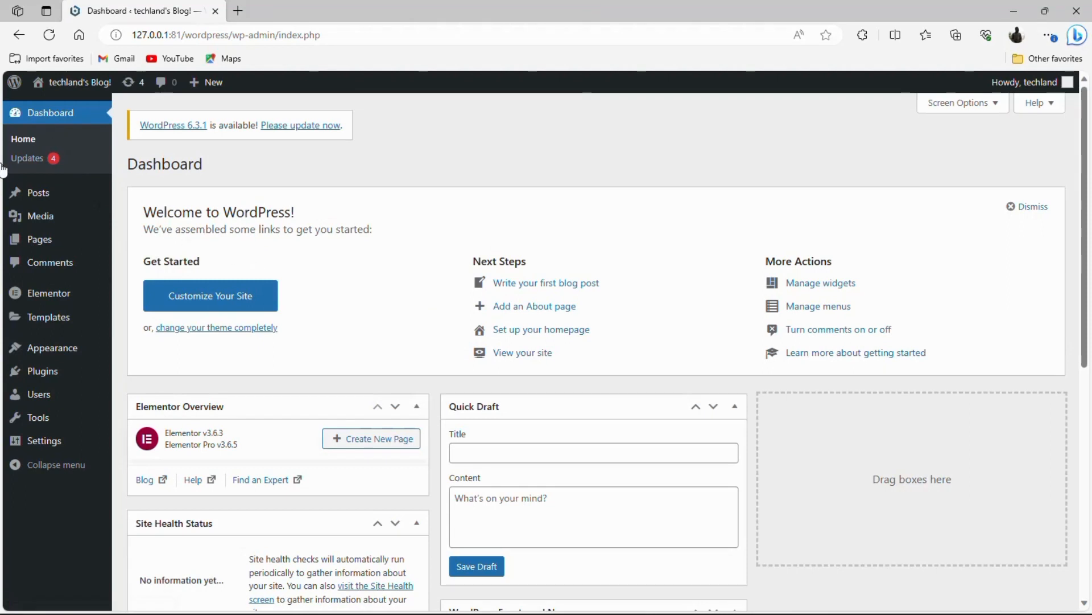
left_click(52, 204)
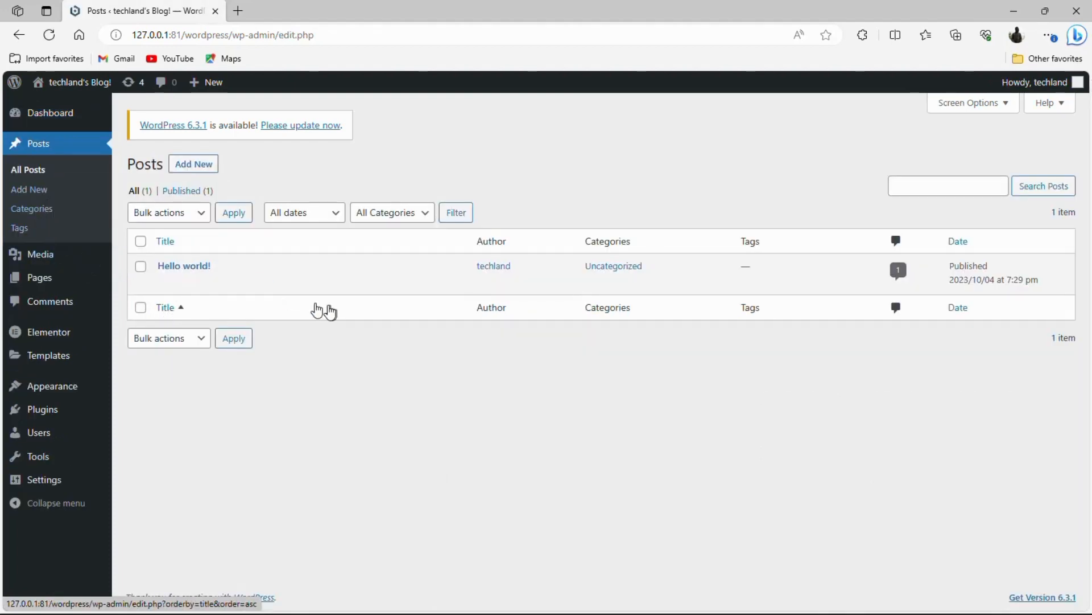
mouse_move(103, 258)
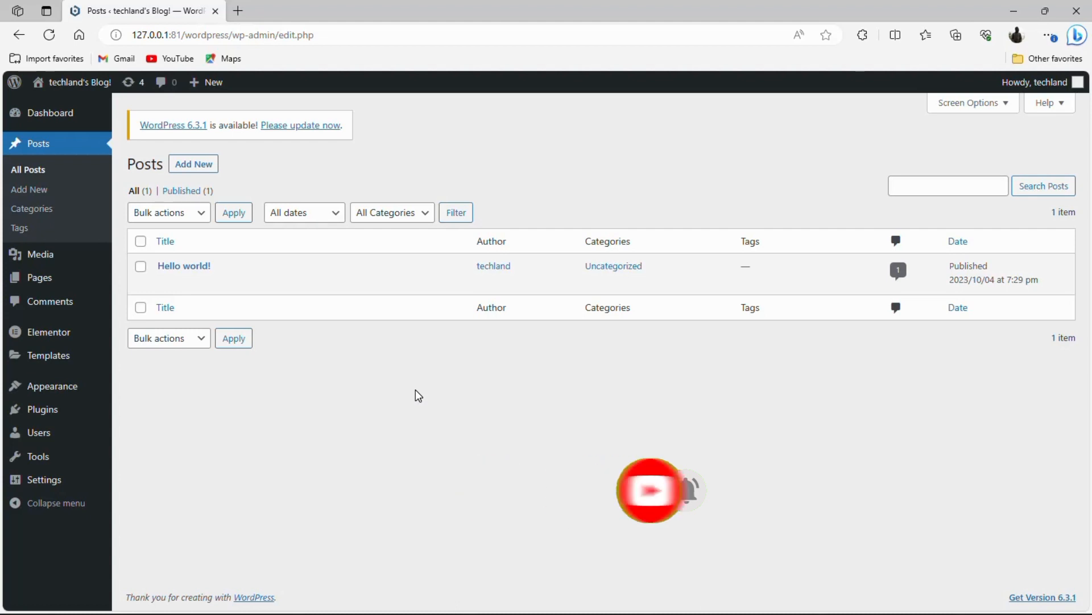
left_click(562, 598)
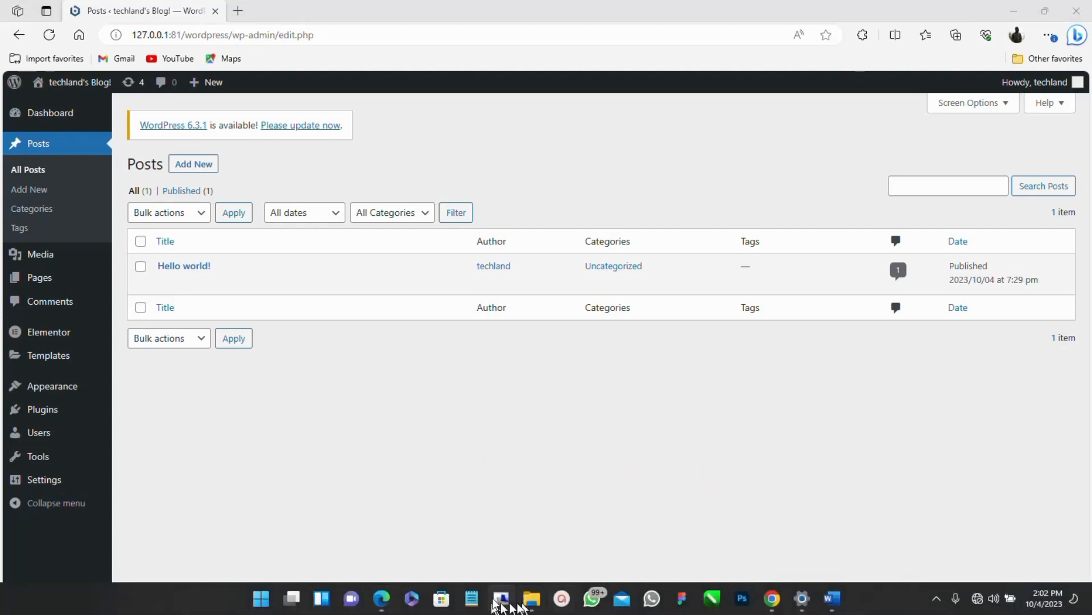
left_click(937, 599)
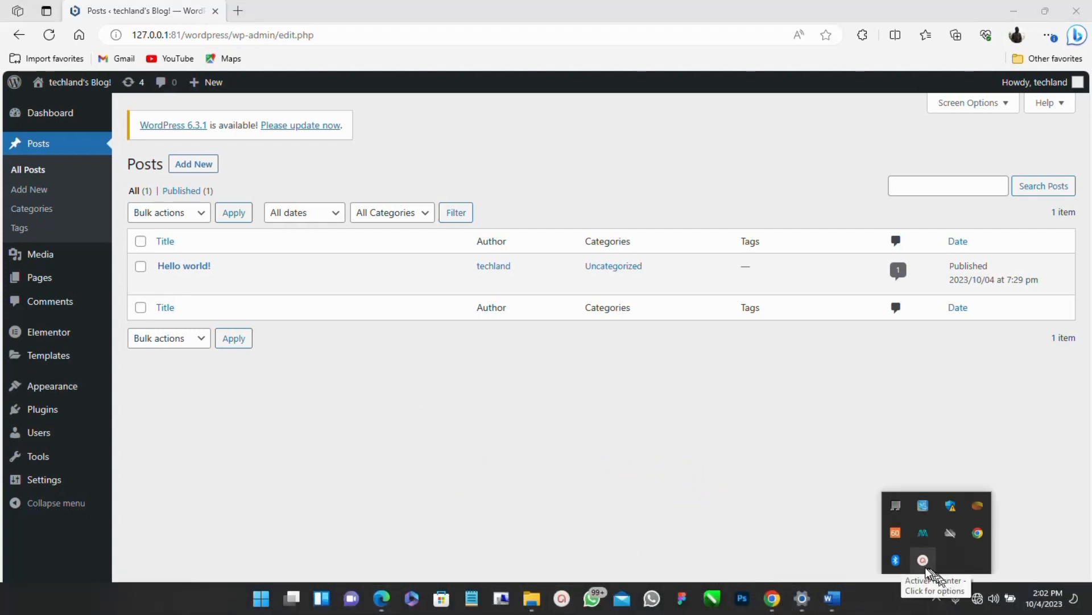